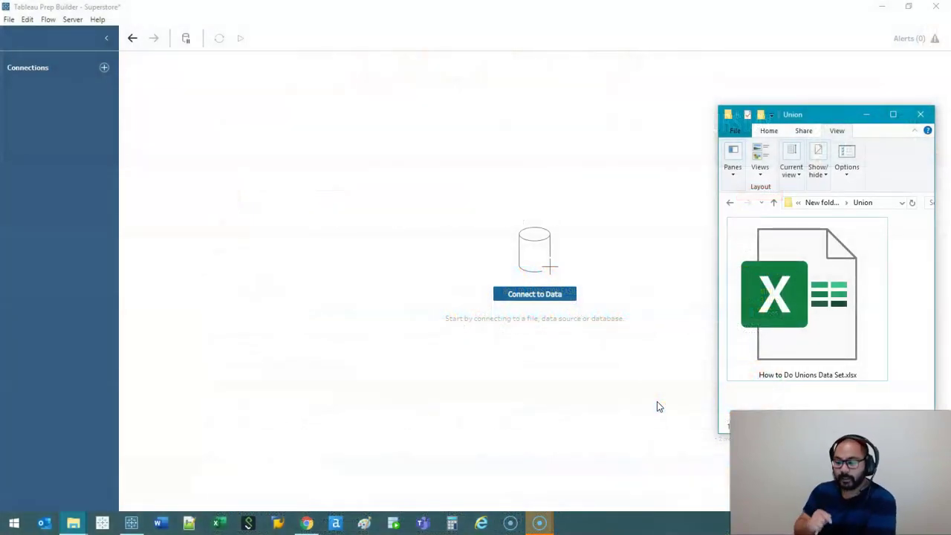
# Drop How to Do Unions Data Set.xlsx from File Explorer onto Tableau Prep to connect it.
pyautogui.click(822, 311)
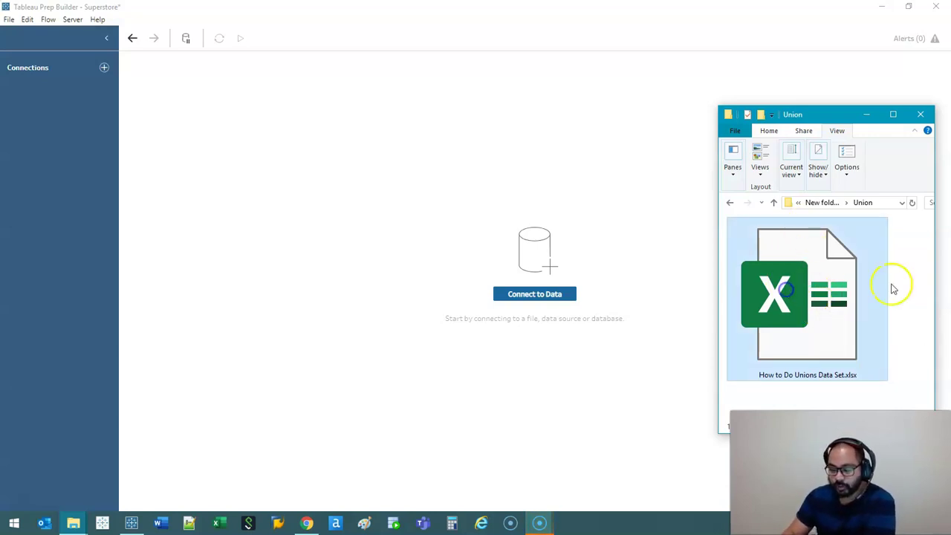
pyautogui.click(810, 298)
pyautogui.moveTo(810, 298); pyautogui.dragTo(280, 204)
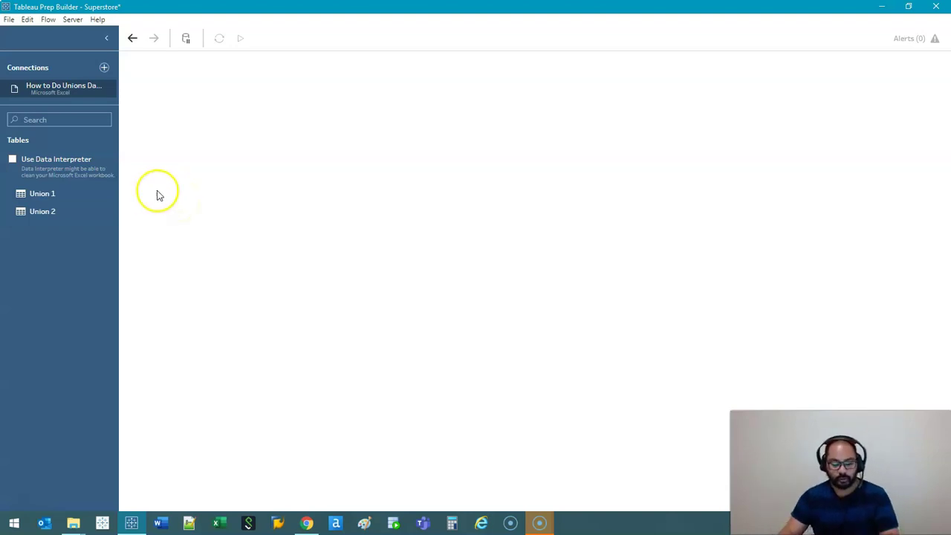
pyautogui.moveTo(460, 58)
pyautogui.mouseDown()
pyautogui.moveTo(178, 49)
pyautogui.moveTo(213, 211)
pyautogui.moveTo(441, 82)
pyautogui.mouseUp()
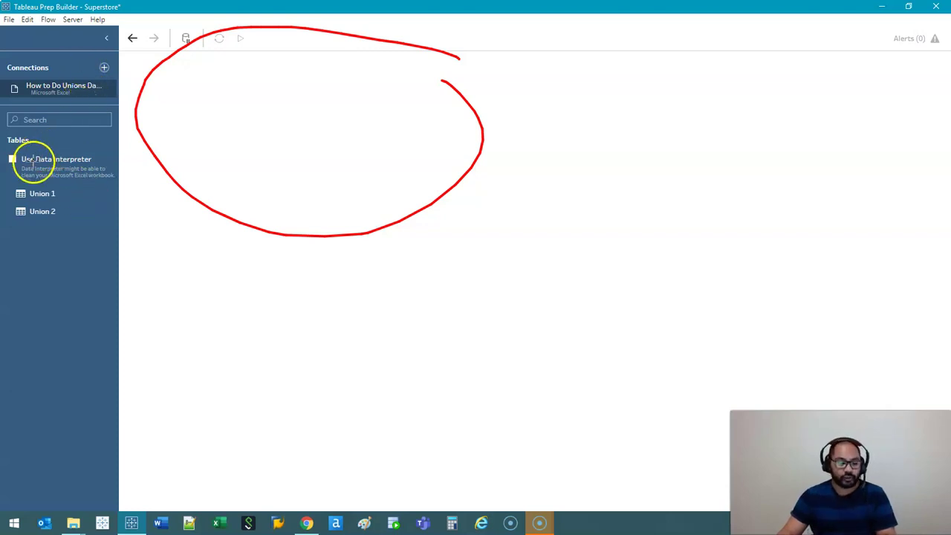
pyautogui.moveTo(4, 183); pyautogui.dragTo(76, 185)
pyautogui.moveTo(75, 249); pyautogui.dragTo(4, 187)
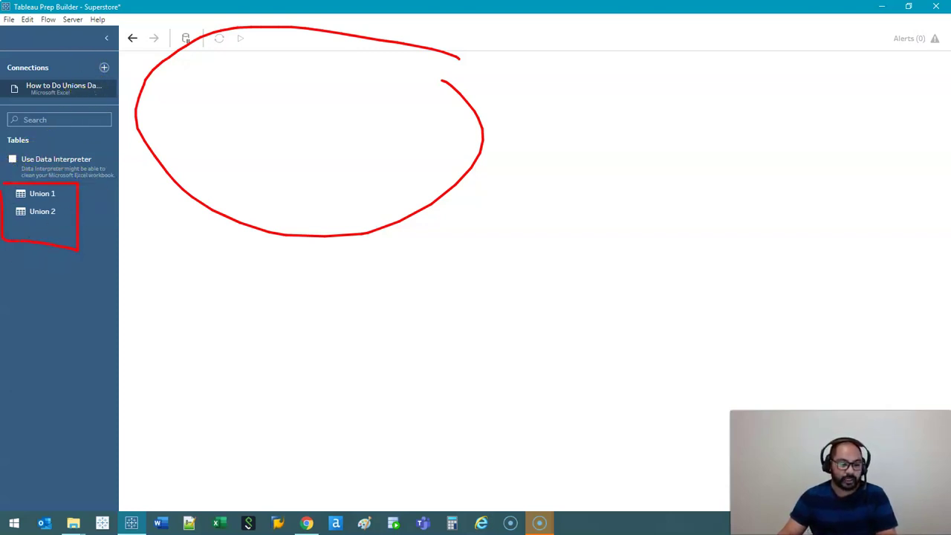
# Add Union 1 and Union 2 as input steps and review Union 1's 24 fields.
pyautogui.press('Escape')
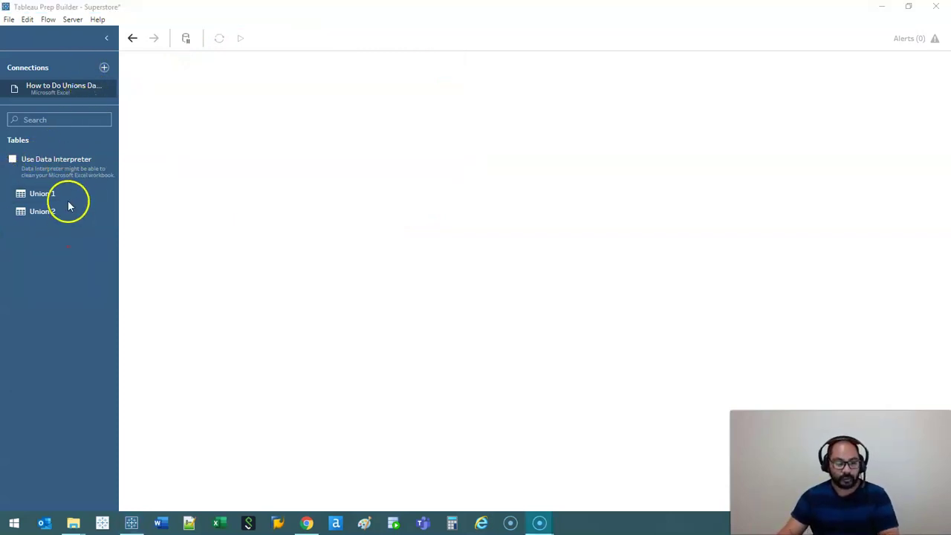
pyautogui.doubleClick(42, 195)
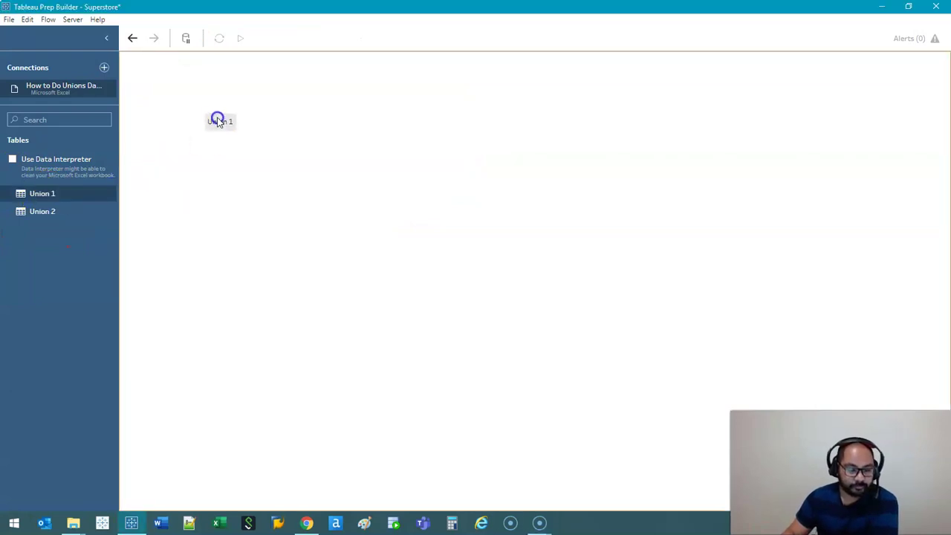
pyautogui.moveTo(37, 213); pyautogui.dragTo(184, 161)
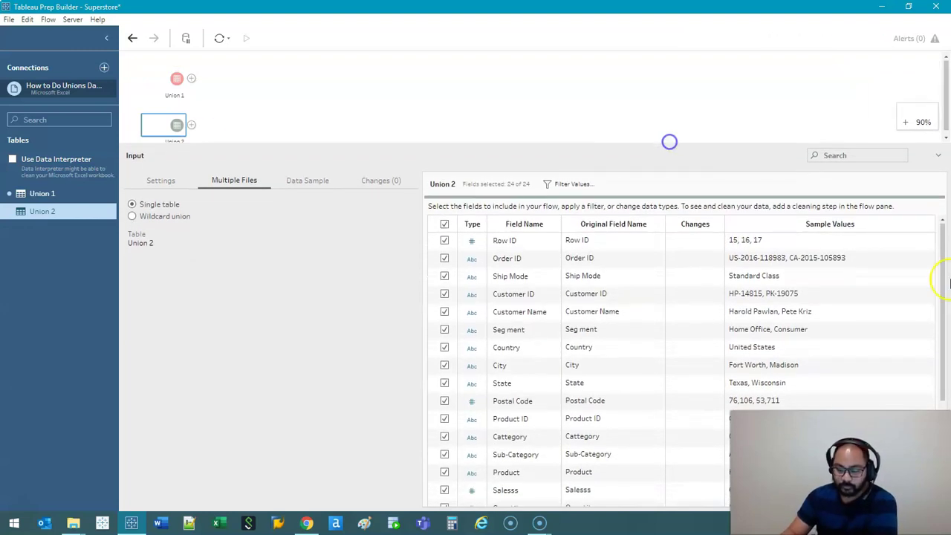
pyautogui.scroll(-3, 598, 279)
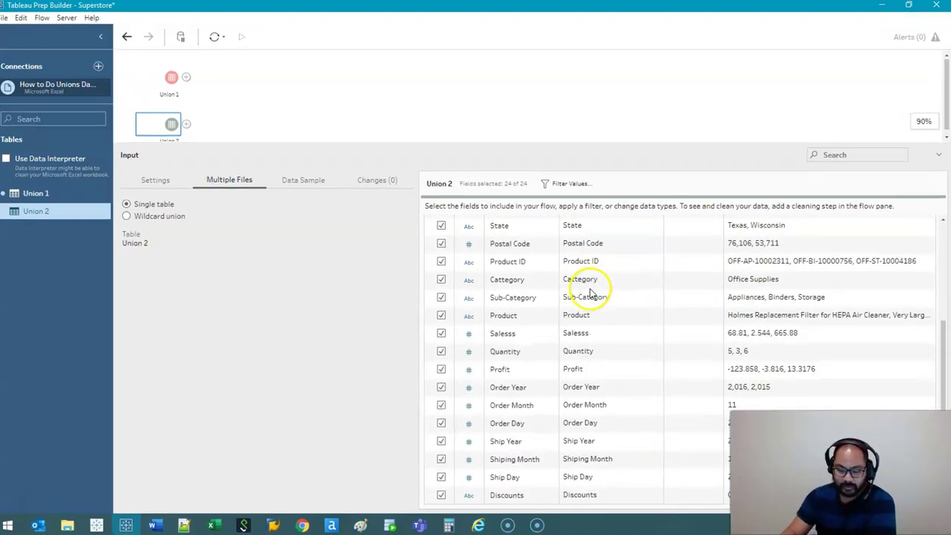
pyautogui.click(176, 79)
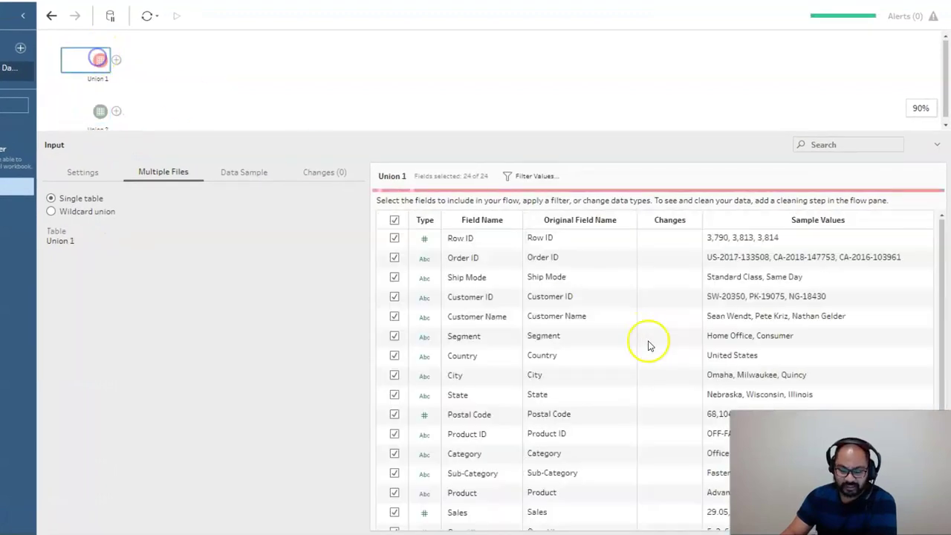
pyautogui.scroll(-3, 595, 353)
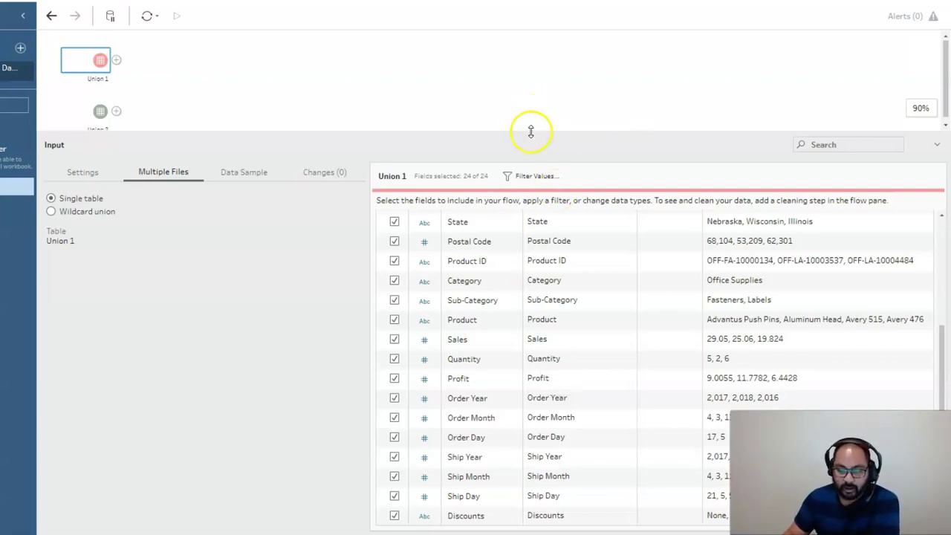
# Drop Union 1 onto Union 2 to create Union 3 with 29 fields, 8 mismatched.
pyautogui.moveTo(530, 131); pyautogui.dragTo(530, 164)
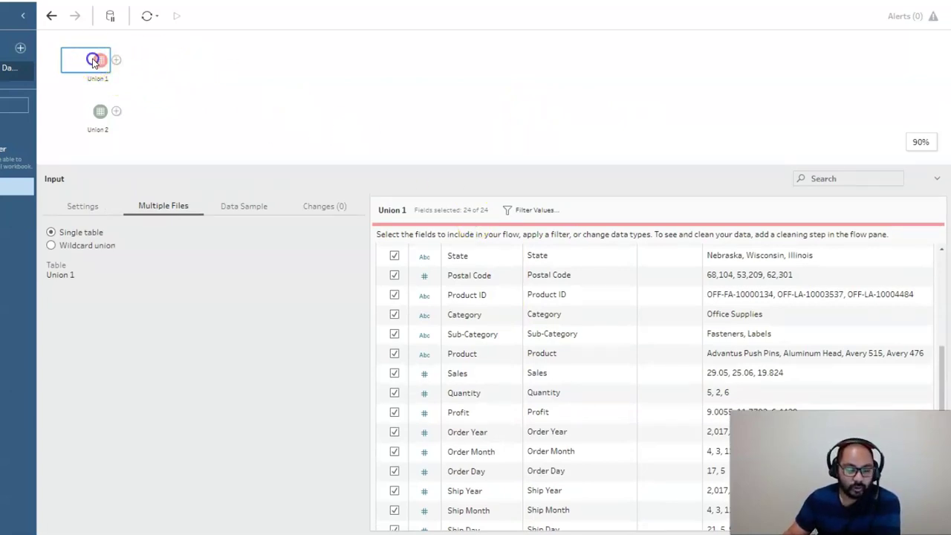
pyautogui.moveTo(95, 61); pyautogui.dragTo(88, 132)
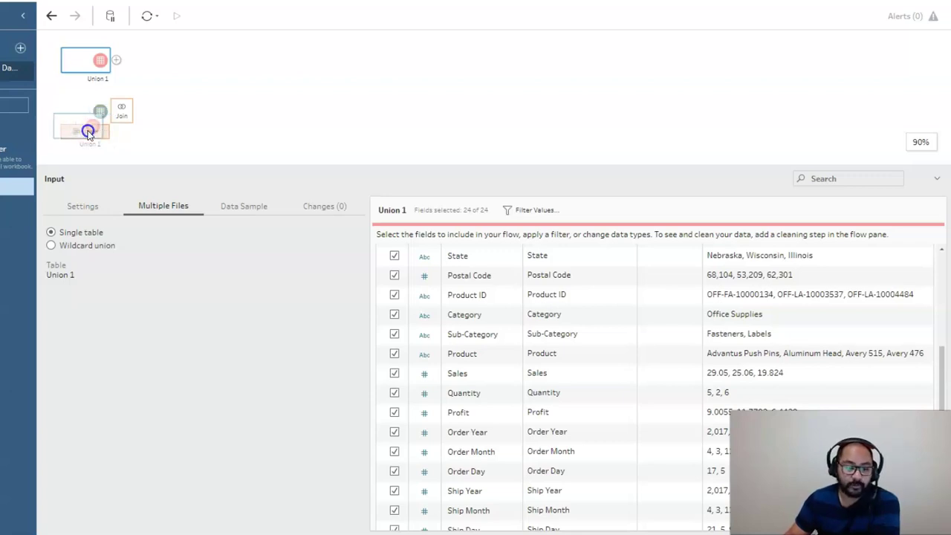
pyautogui.moveTo(88, 131); pyautogui.dragTo(87, 130)
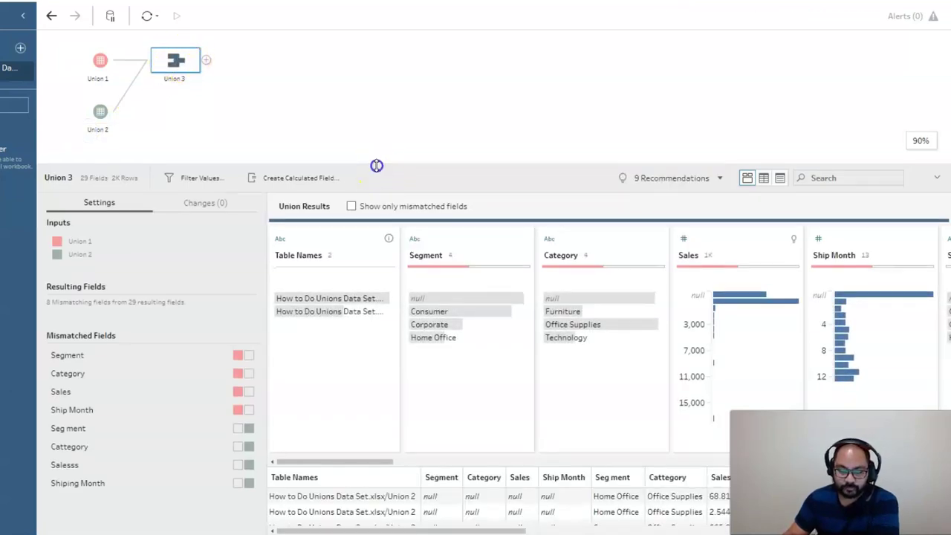
# In Mismatched Fields, merge Seg ment into Segment, leaving 28 fields with 6 mismatched.
pyautogui.moveTo(377, 165); pyautogui.dragTo(365, 61)
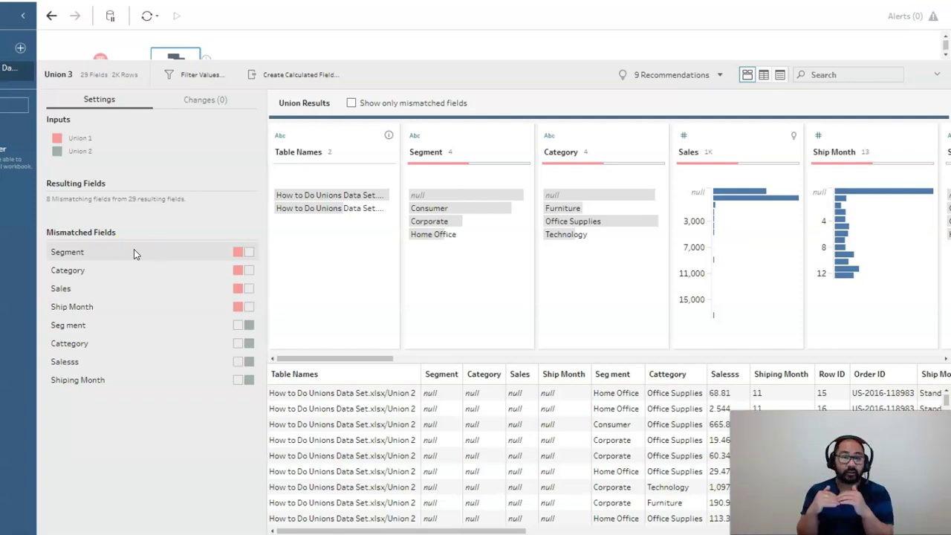
pyautogui.click(95, 328)
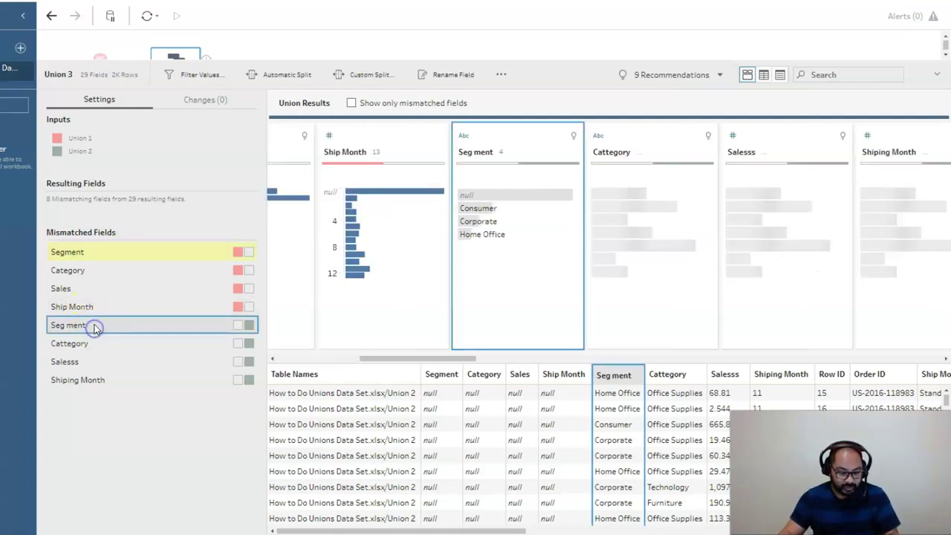
pyautogui.click(78, 271)
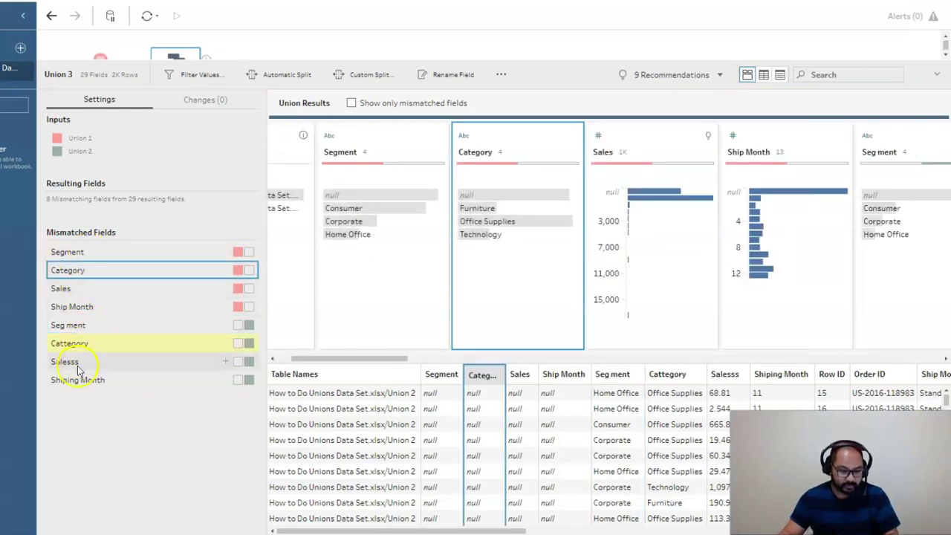
pyautogui.click(147, 255)
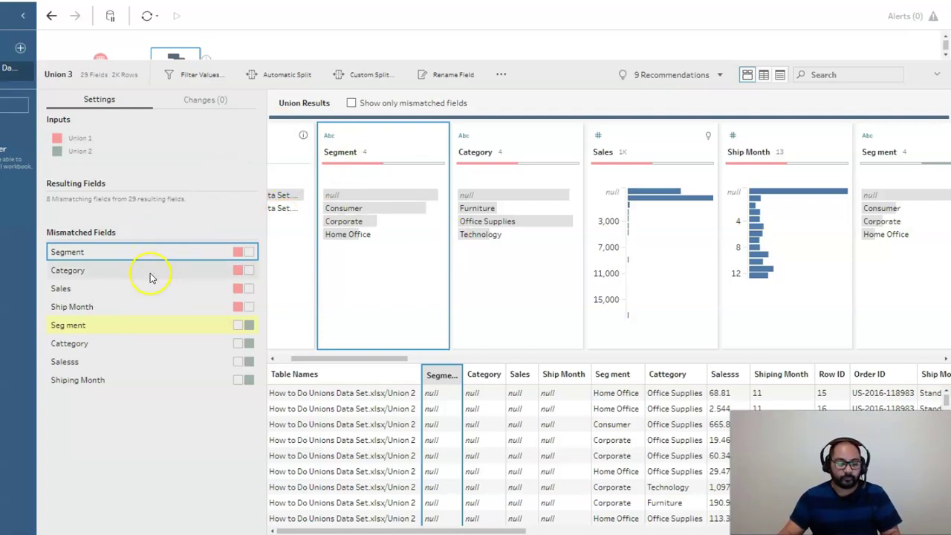
pyautogui.click(145, 251)
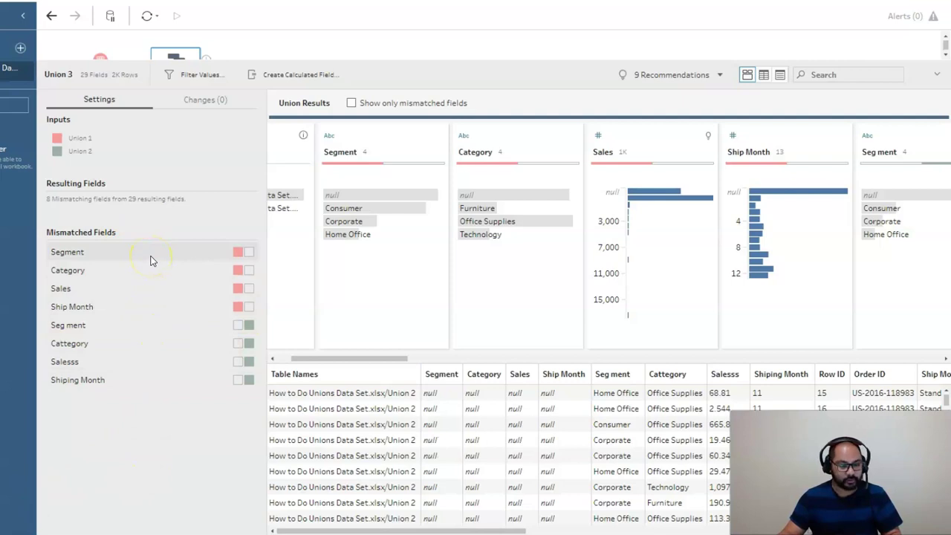
pyautogui.click(151, 256)
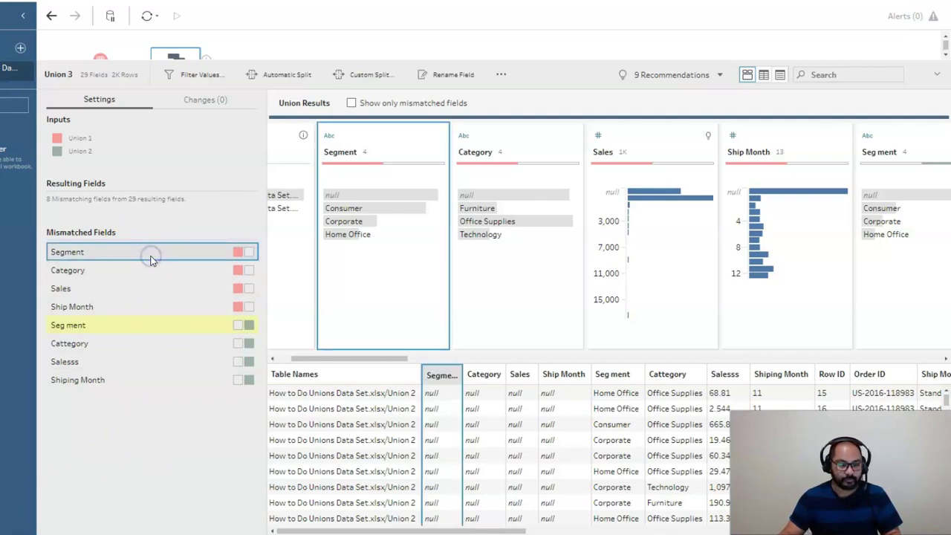
pyautogui.click(225, 327)
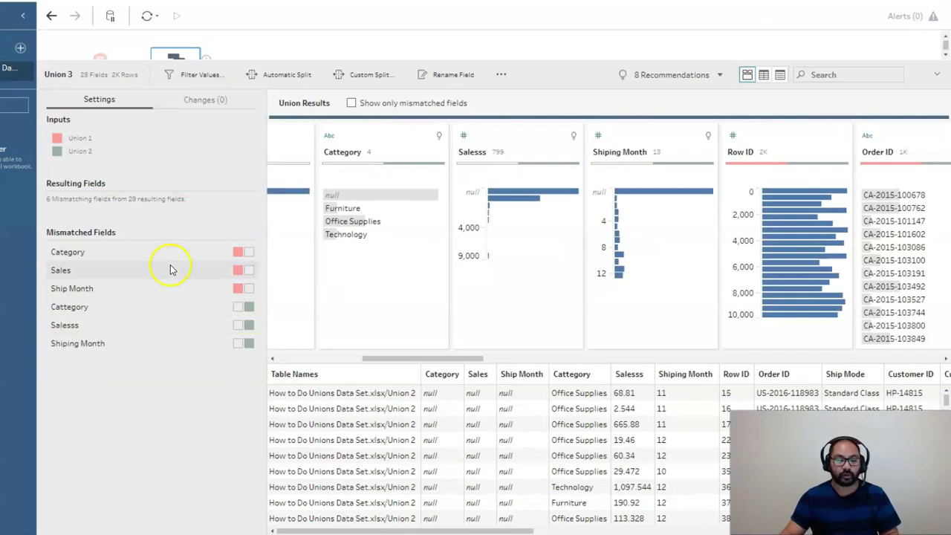
# Drag the Cattegory card onto Category to merge them, leaving 27 fields with 4 mismatched.
pyautogui.moveTo(442, 361); pyautogui.dragTo(356, 356)
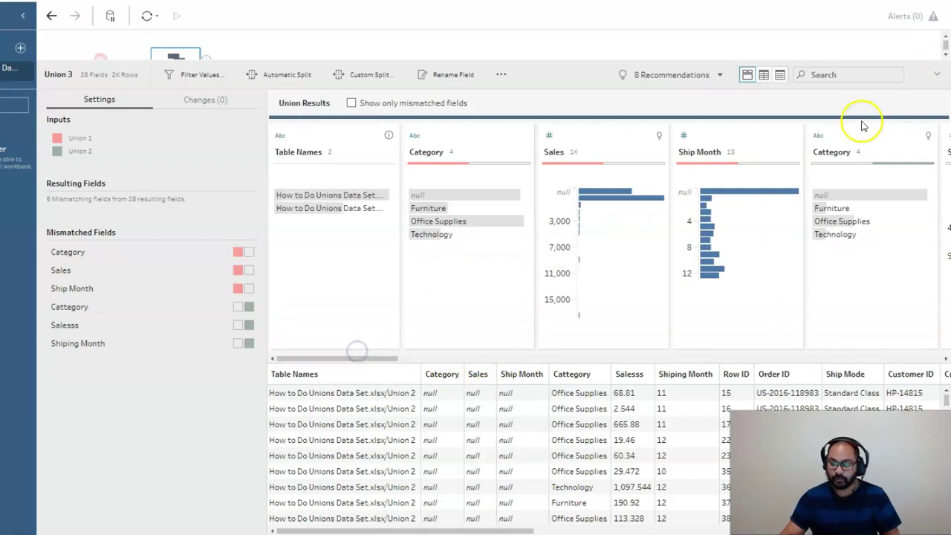
pyautogui.moveTo(866, 127); pyautogui.dragTo(532, 151)
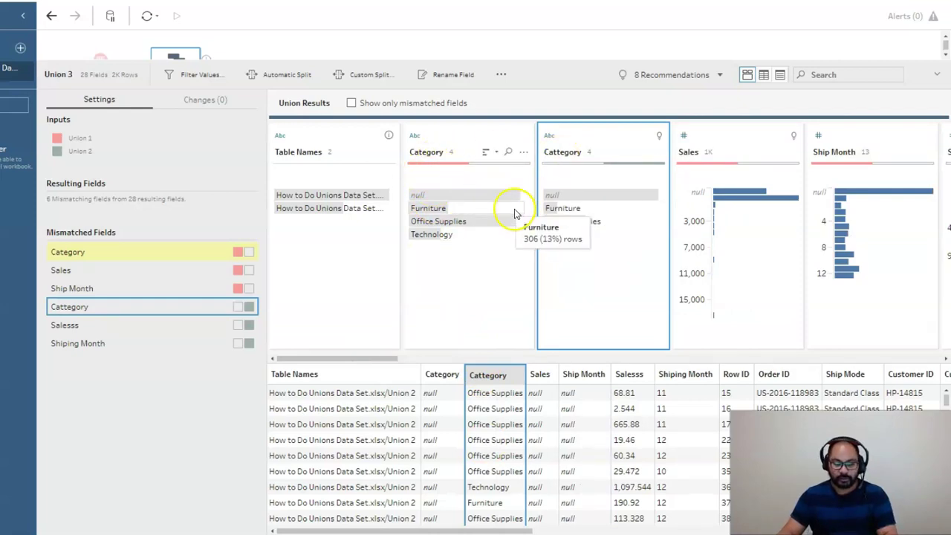
pyautogui.moveTo(539, 157)
pyautogui.mouseDown()
pyautogui.moveTo(400, 157)
pyautogui.moveTo(398, 168)
pyautogui.moveTo(527, 171)
pyautogui.mouseUp()
pyautogui.press('Escape')
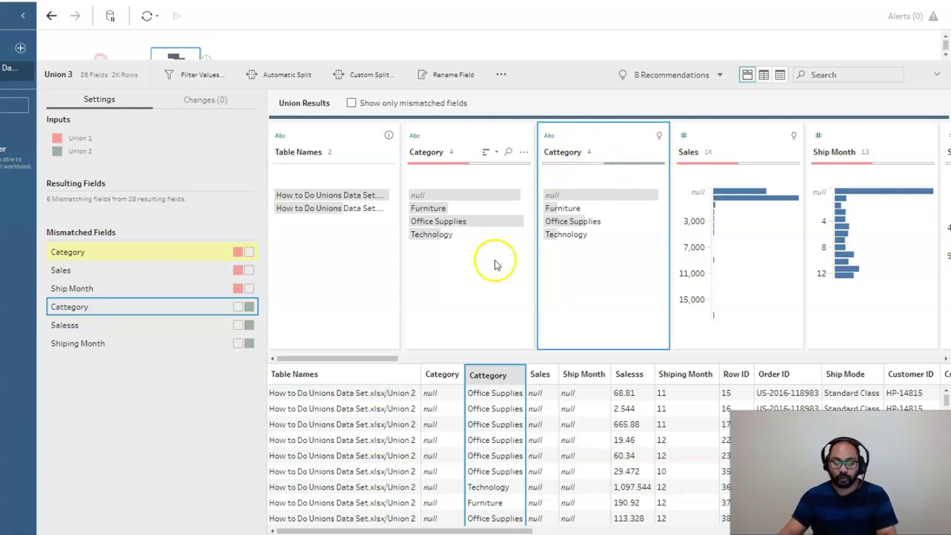
pyautogui.moveTo(320, 359); pyautogui.dragTo(476, 370)
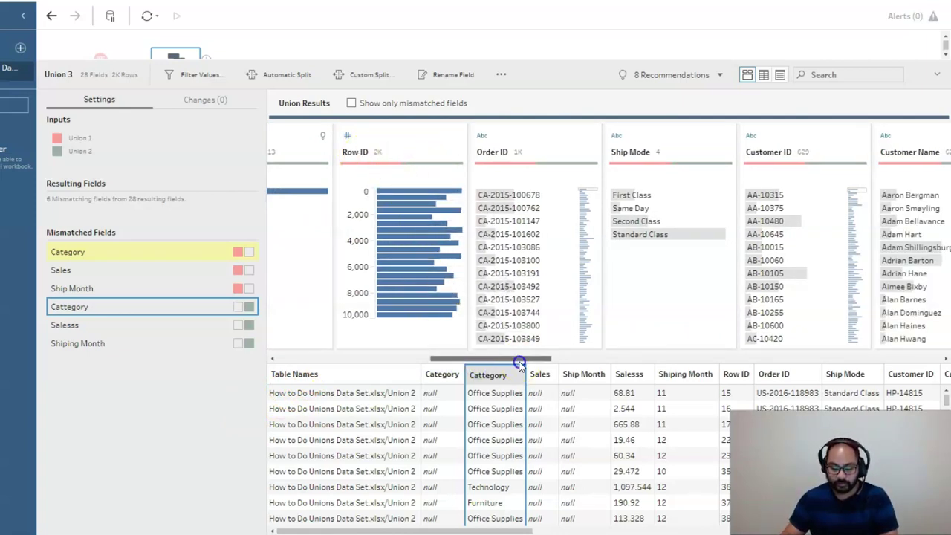
pyautogui.moveTo(520, 360); pyautogui.dragTo(318, 365)
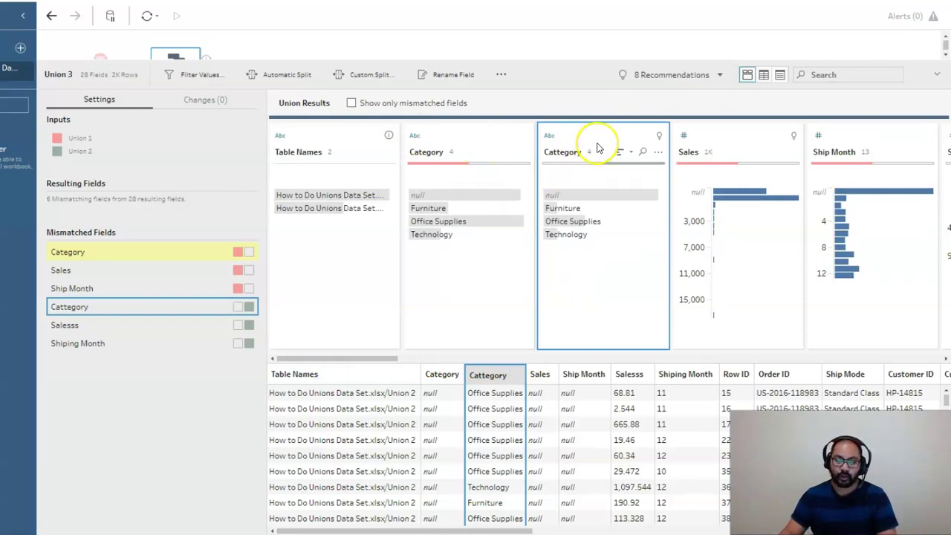
pyautogui.moveTo(609, 133); pyautogui.dragTo(494, 174)
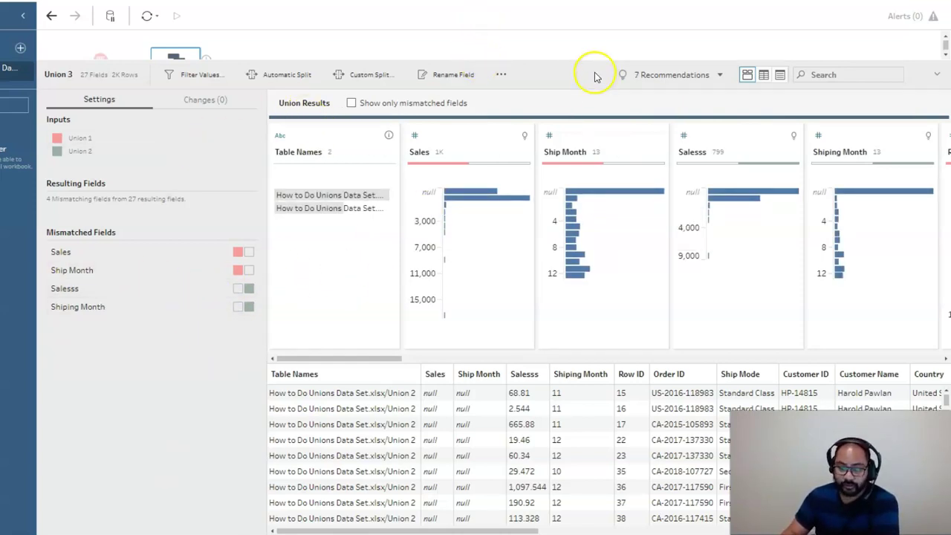
# Add a clean step after Union 2, then undo it.
pyautogui.moveTo(588, 59); pyautogui.dragTo(576, 205)
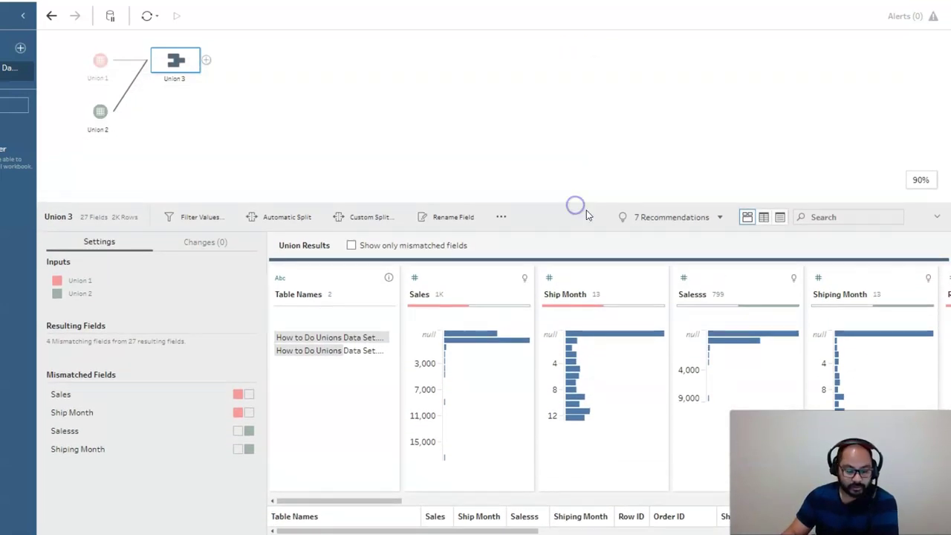
pyautogui.click(89, 431)
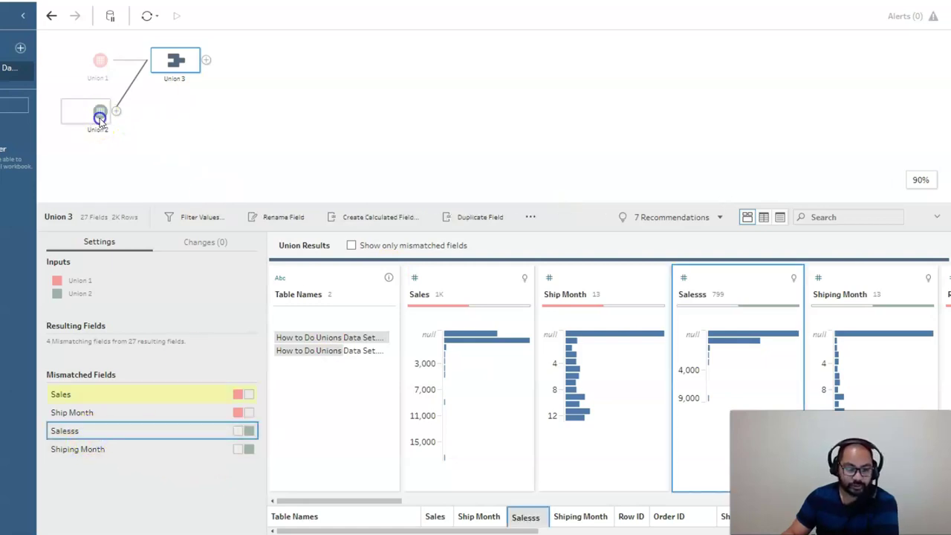
pyautogui.click(99, 117)
pyautogui.click(116, 112)
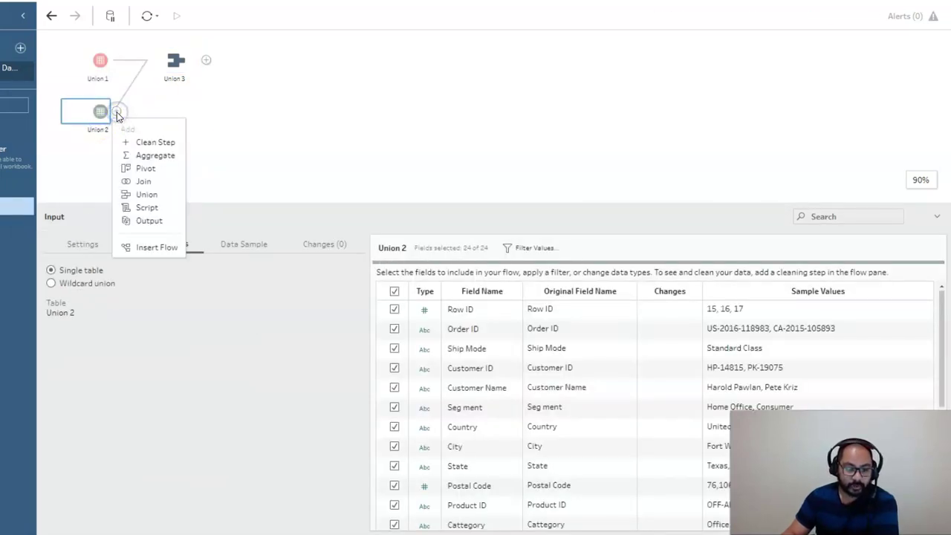
pyautogui.click(155, 142)
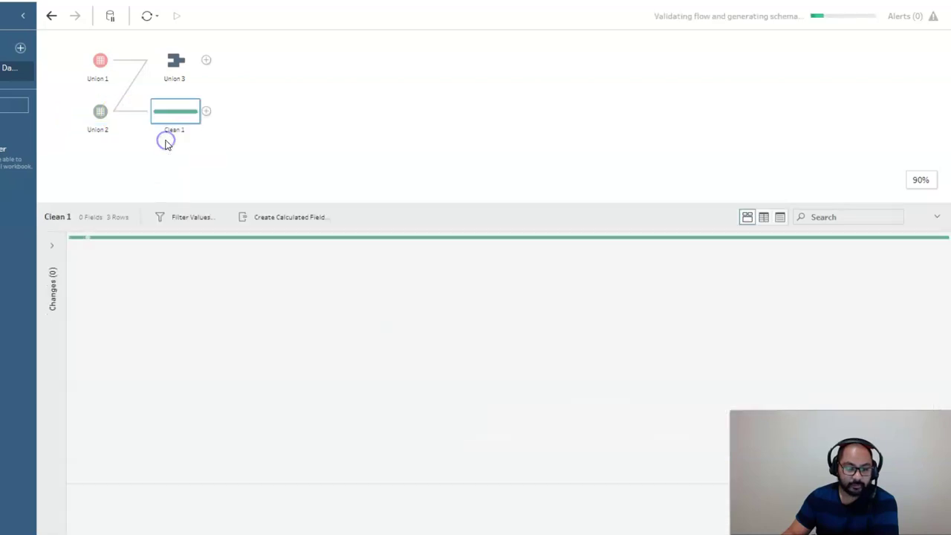
pyautogui.click(51, 17)
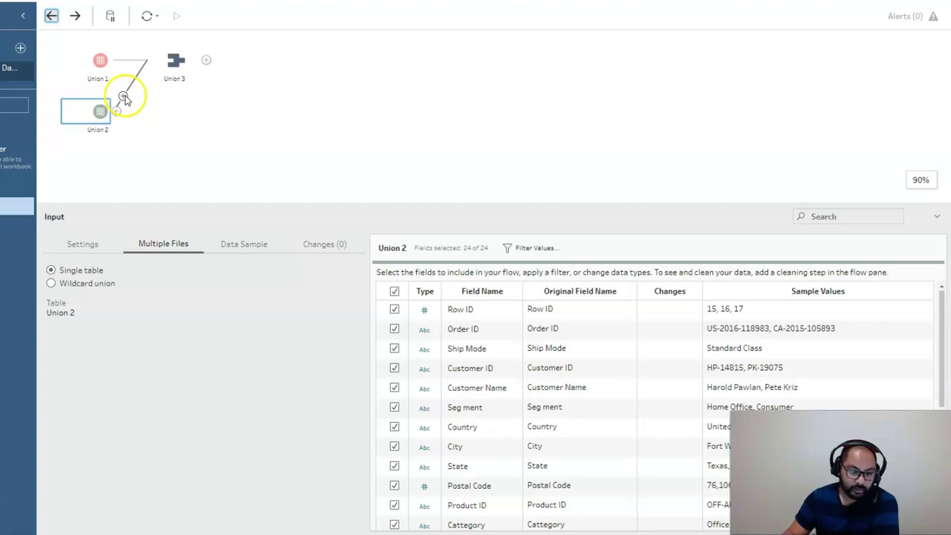
# Insert Clean 1 on the Union 2 to Union 3 connection, profiling 24 fields and 871 rows.
pyautogui.click(124, 98)
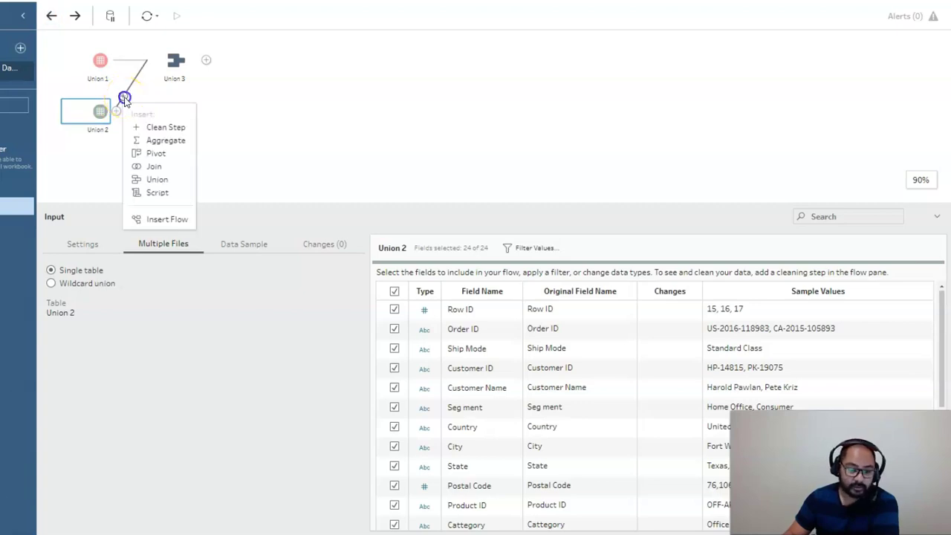
pyautogui.click(168, 127)
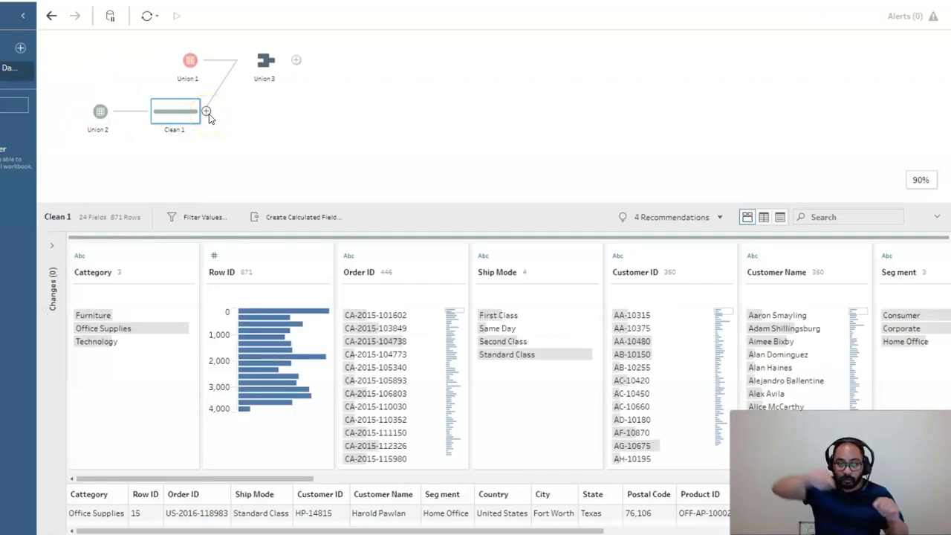
pyautogui.click(165, 119)
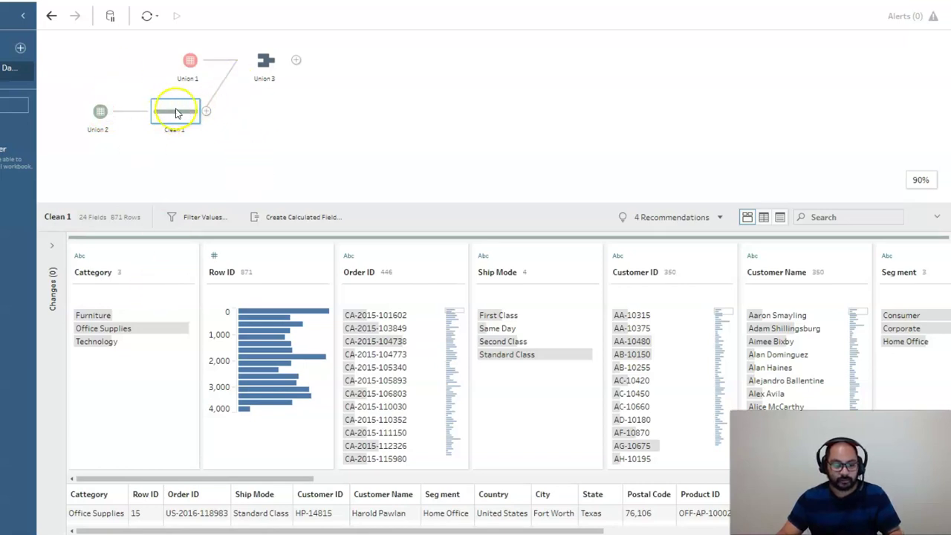
pyautogui.click(52, 16)
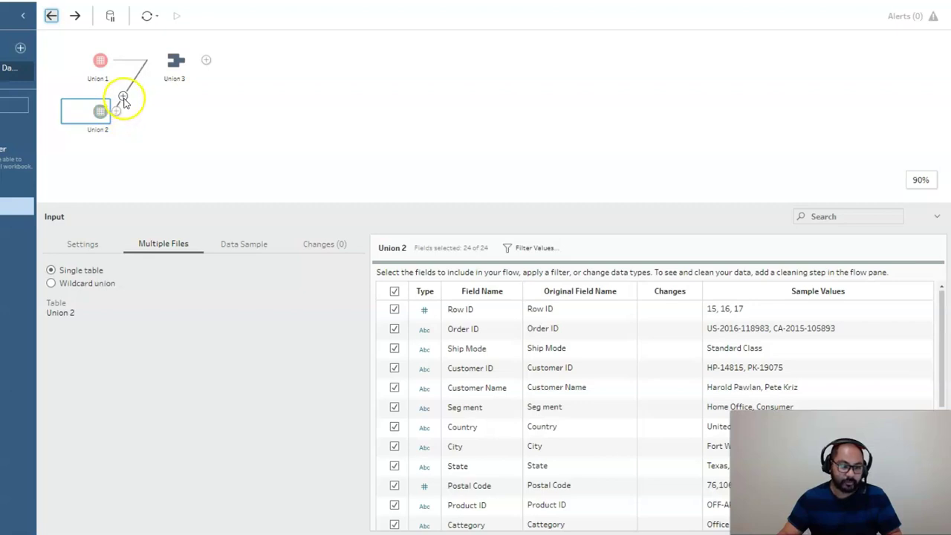
pyautogui.click(123, 98)
pyautogui.click(145, 124)
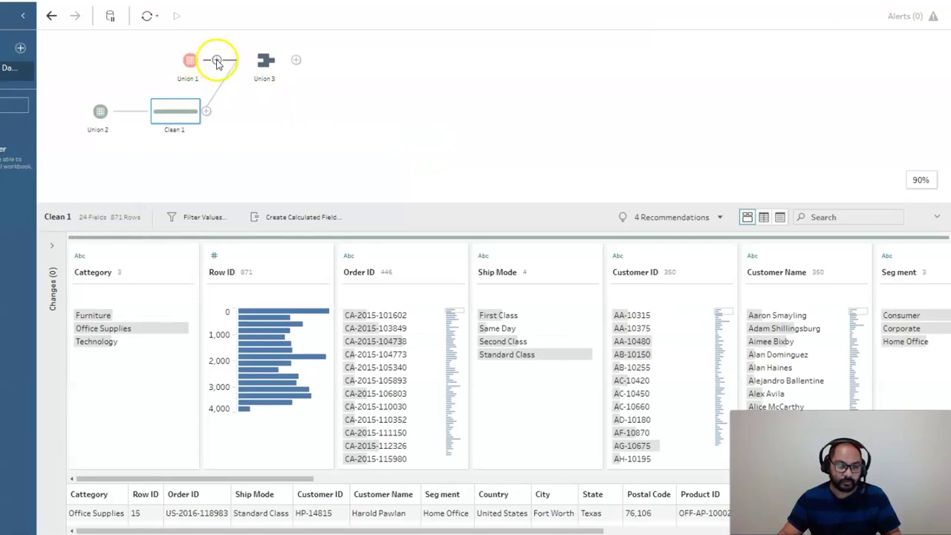
# Insert Clean 2 after Union 1, and rename Salesss to Sales in Clean 1.
pyautogui.click(217, 60)
pyautogui.click(251, 91)
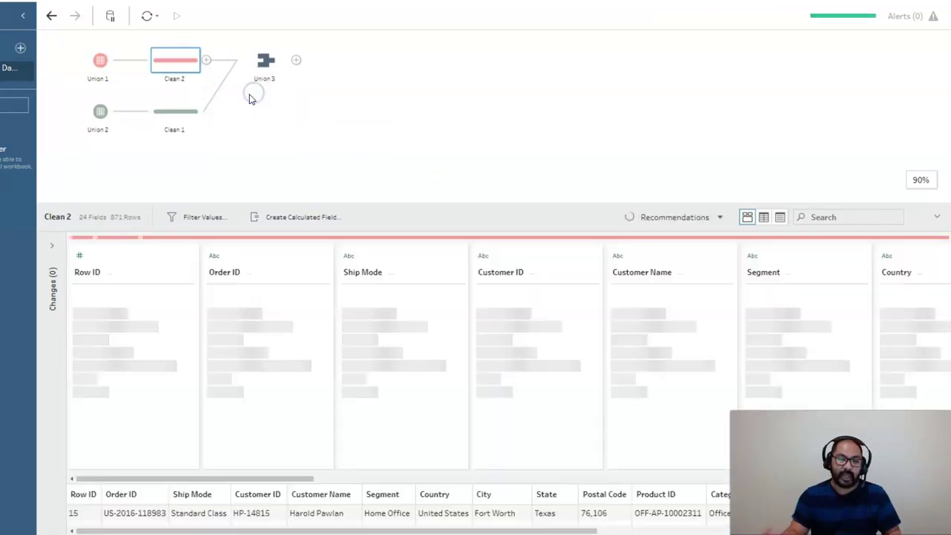
pyautogui.click(167, 110)
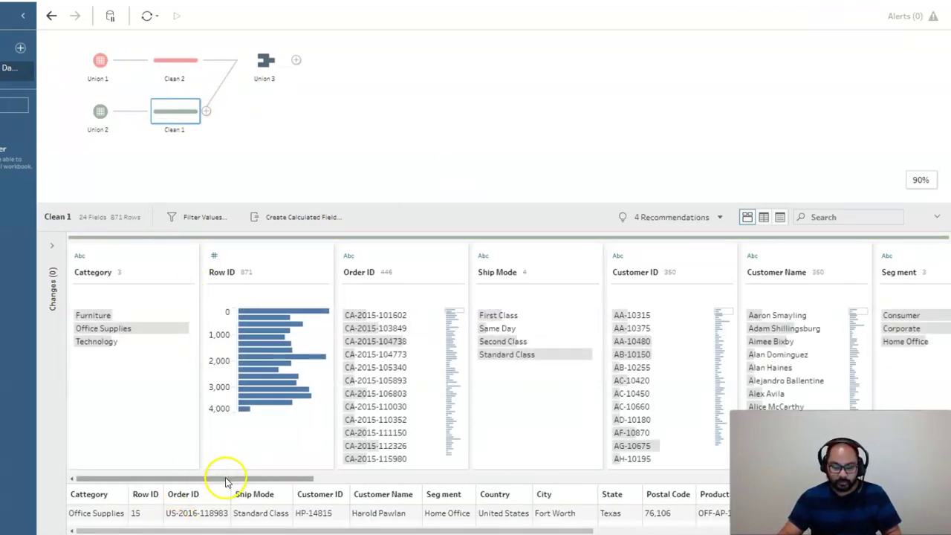
pyautogui.moveTo(189, 479); pyautogui.dragTo(646, 470)
pyautogui.rightClick(272, 273)
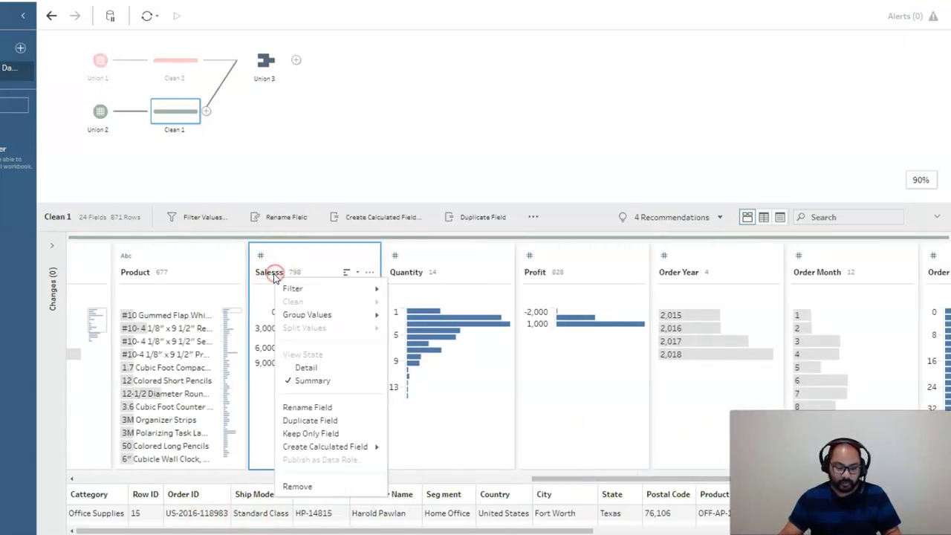
pyautogui.click(323, 405)
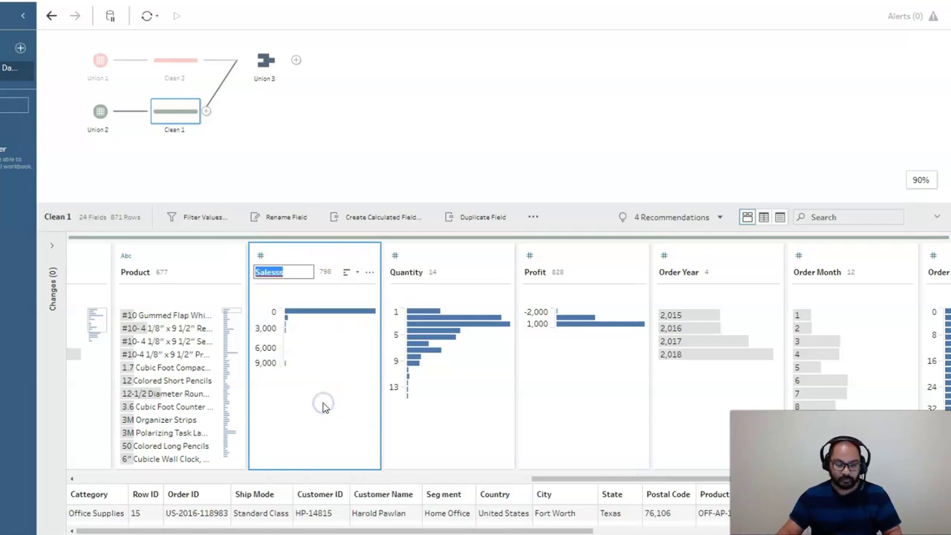
pyautogui.write('Sales')
pyautogui.press('Return')
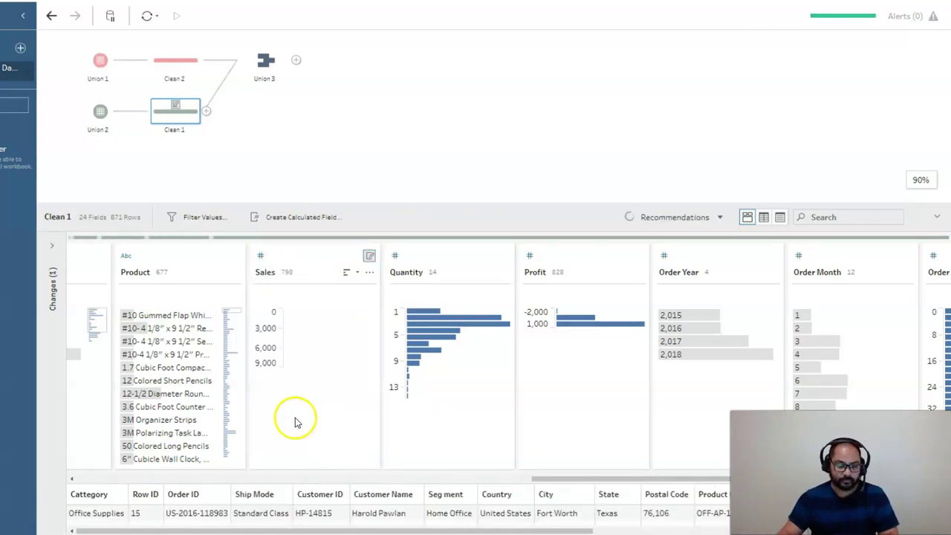
pyautogui.click(280, 66)
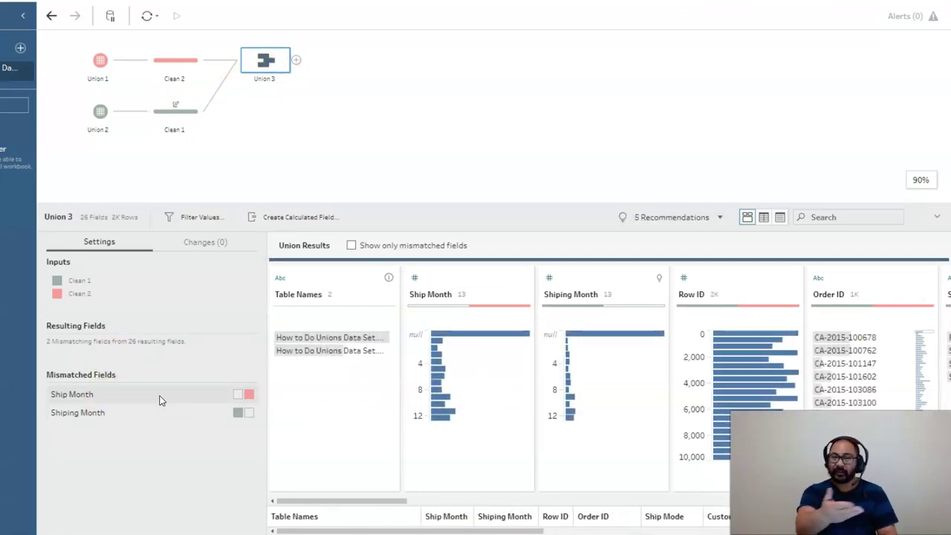
# Merge Shiping Month into Ship Month, leaving Union 3 with 25 fields and zero mismatches.
pyautogui.click(155, 394)
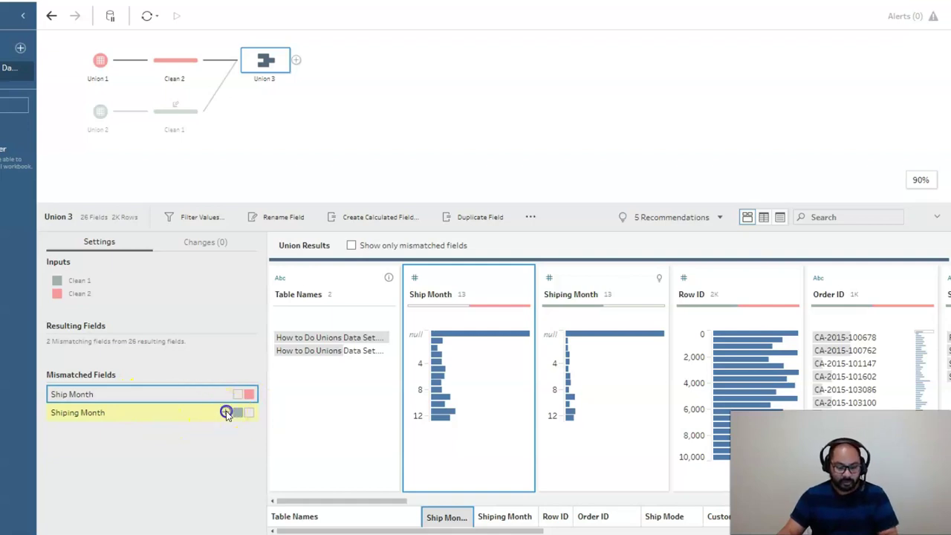
pyautogui.click(226, 413)
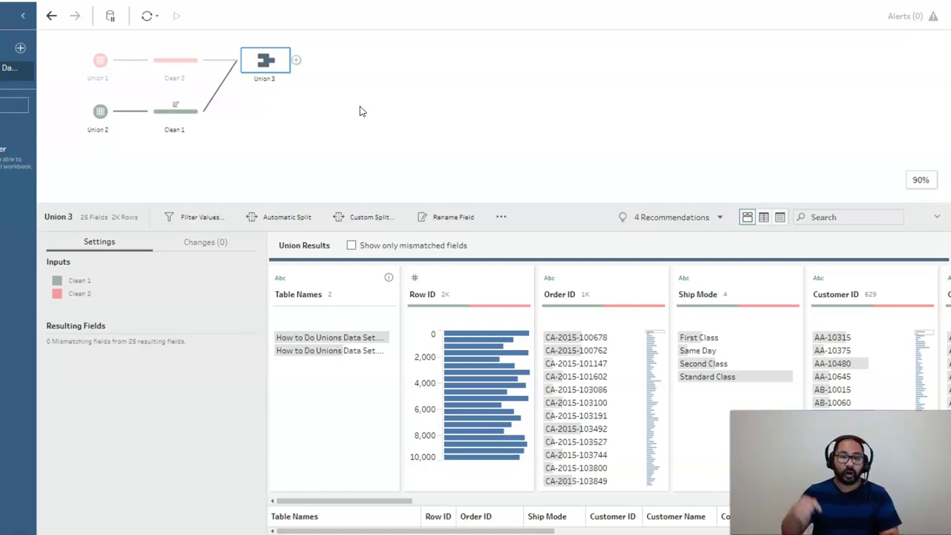
pyautogui.click(360, 107)
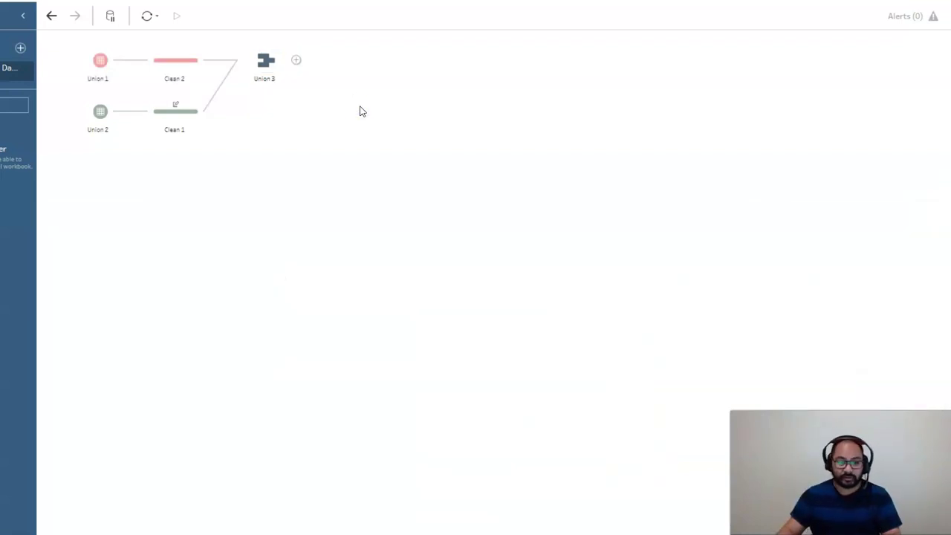
pyautogui.click(266, 74)
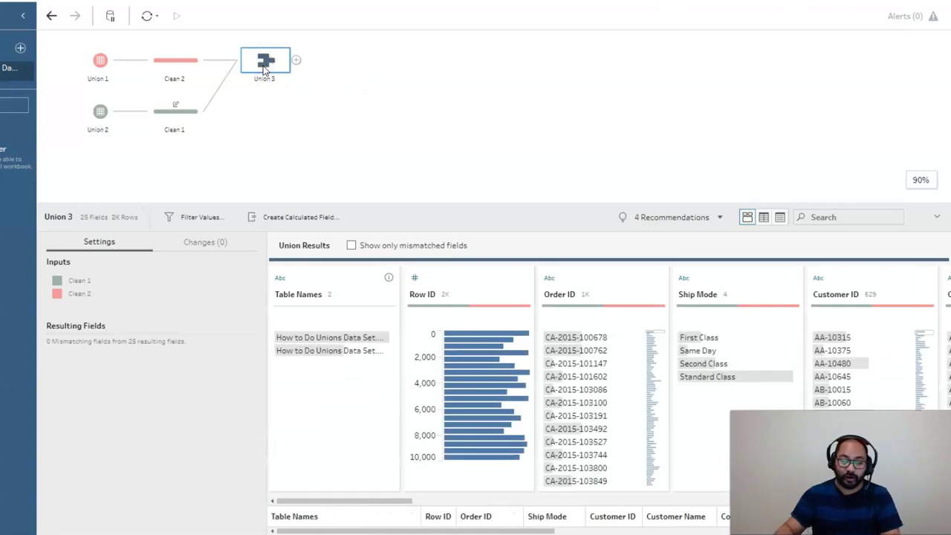